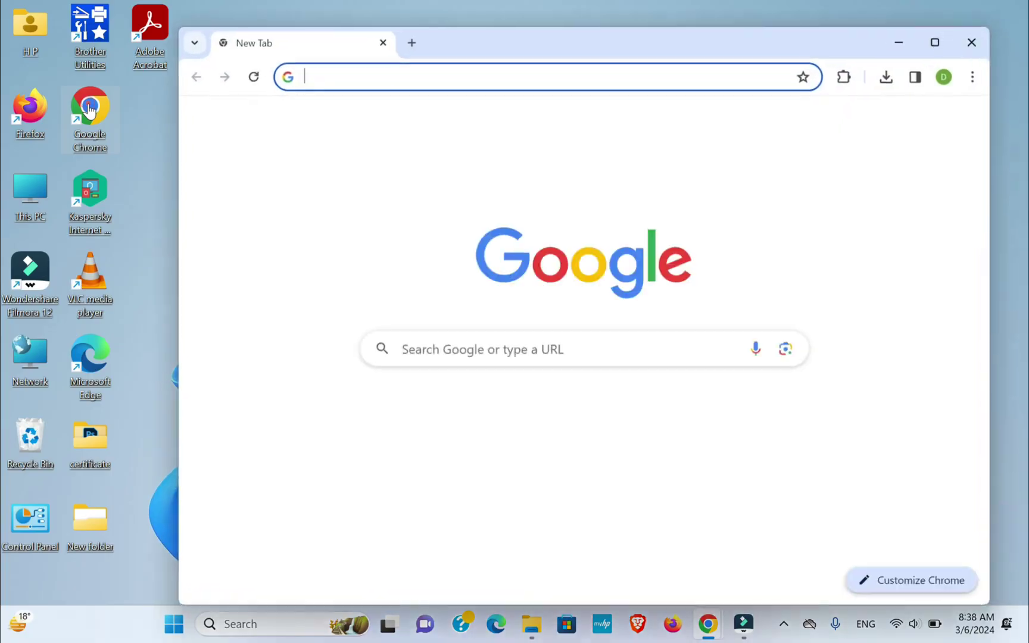
# Maximize Chrome and search Google for 'google lence' using the address-bar autocompletion.
pyautogui.click(375, 84)
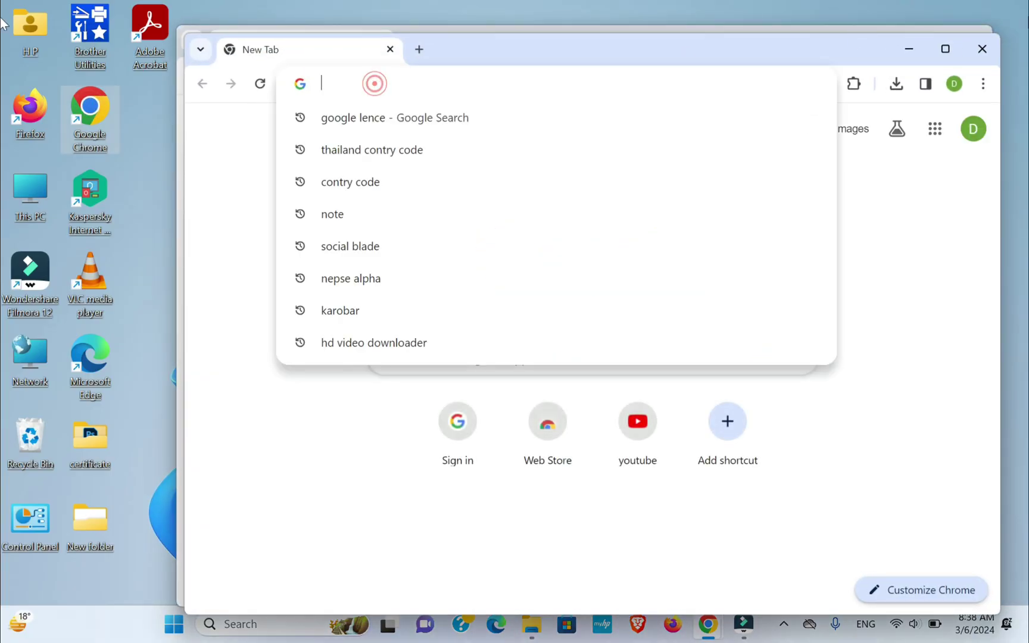
pyautogui.click(946, 48)
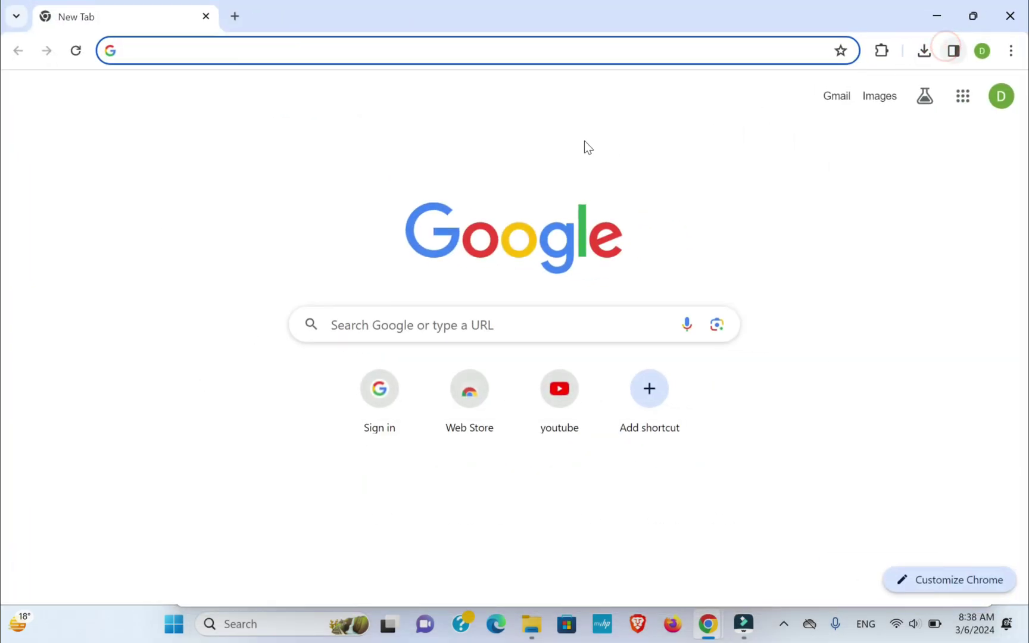
pyautogui.click(360, 45)
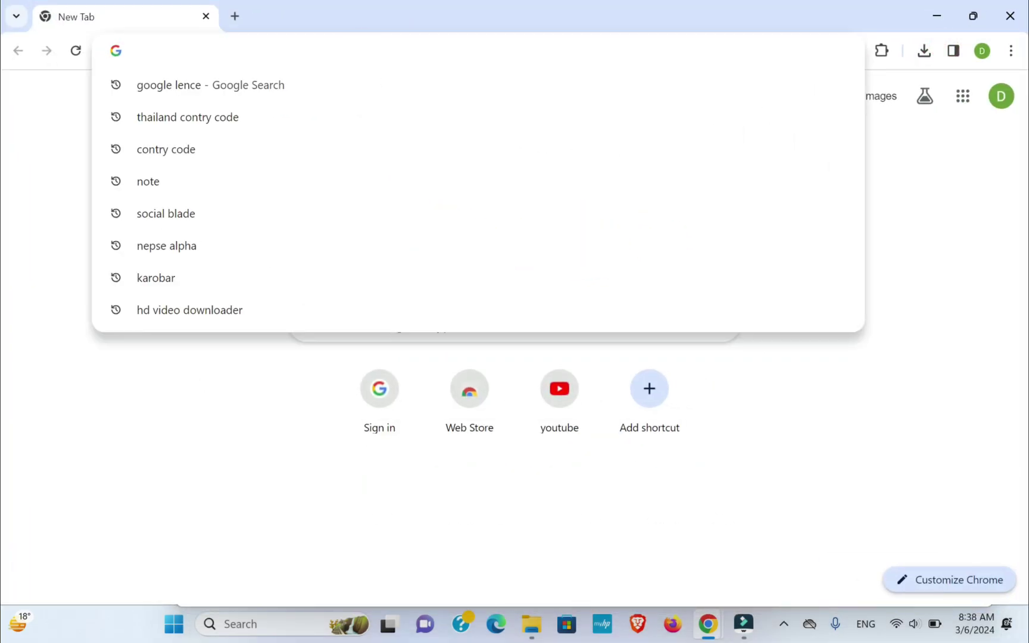
pyautogui.write('google lence')
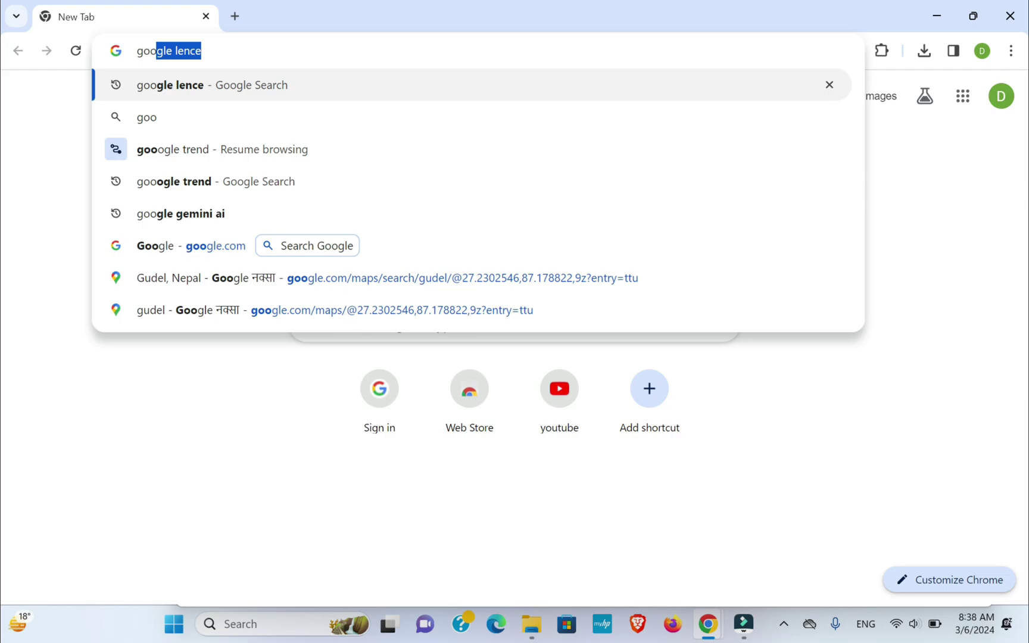
pyautogui.press('Return')
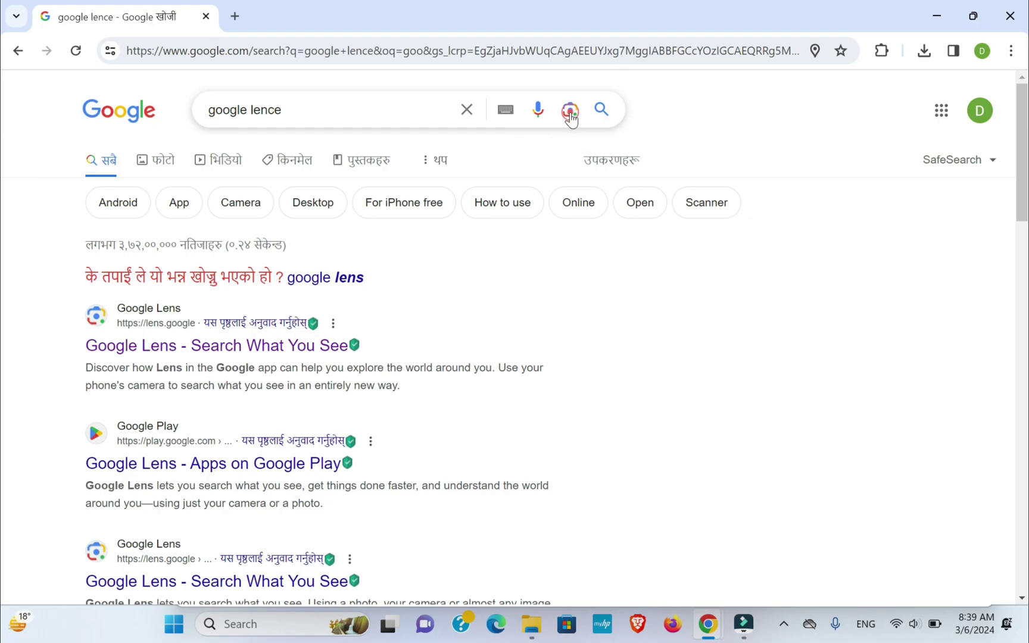
# Upload FB_IMG_1708565778655.jpg from the Downloads folder to Google Lens.
pyautogui.click(569, 110)
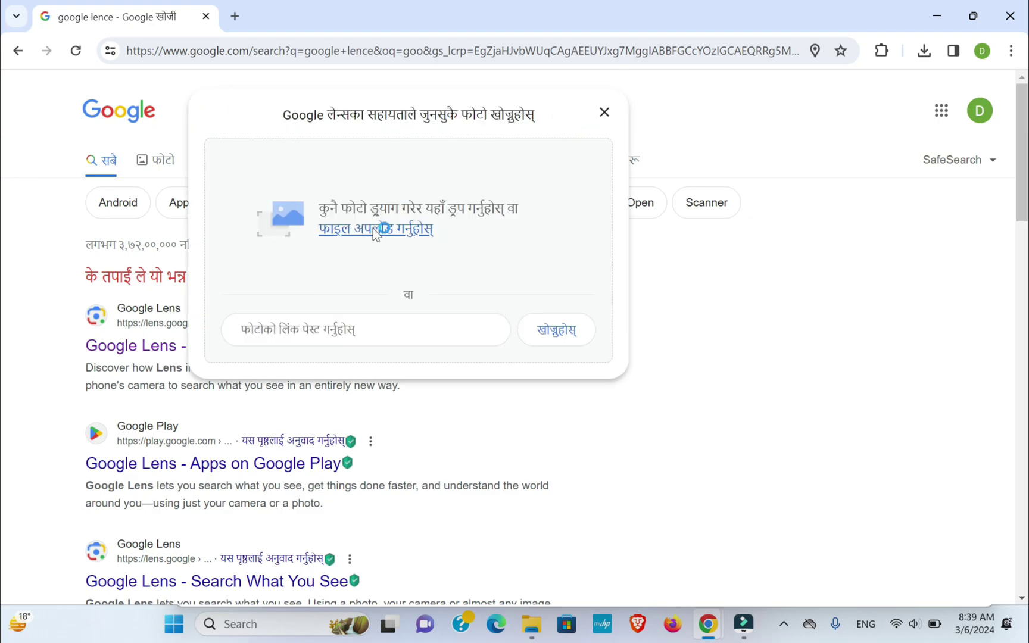
pyautogui.click(373, 230)
pyautogui.moveTo(123, 192)
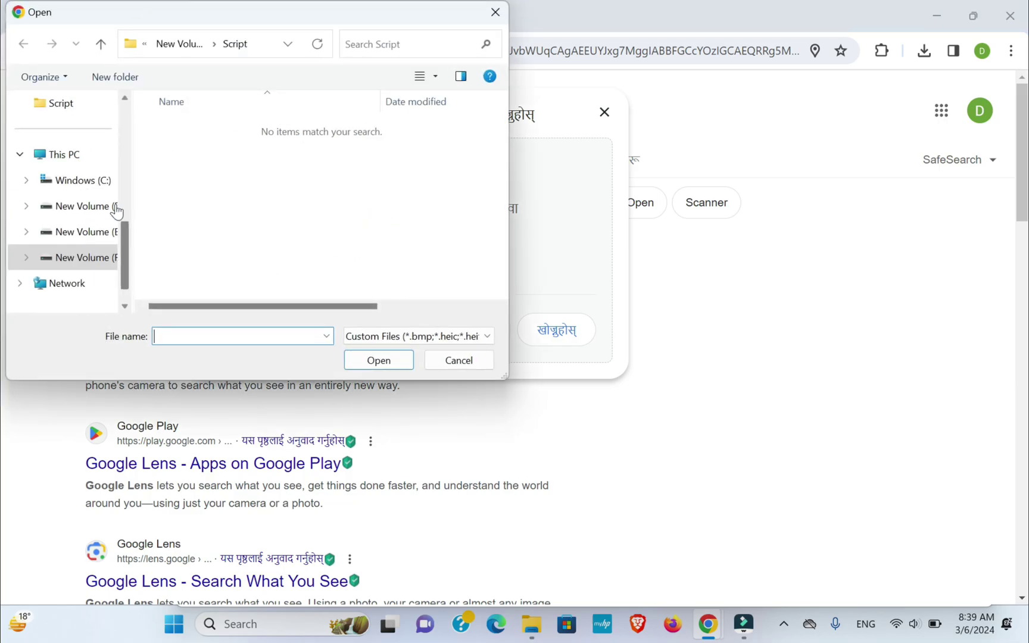
pyautogui.click(125, 98)
pyautogui.click(124, 98)
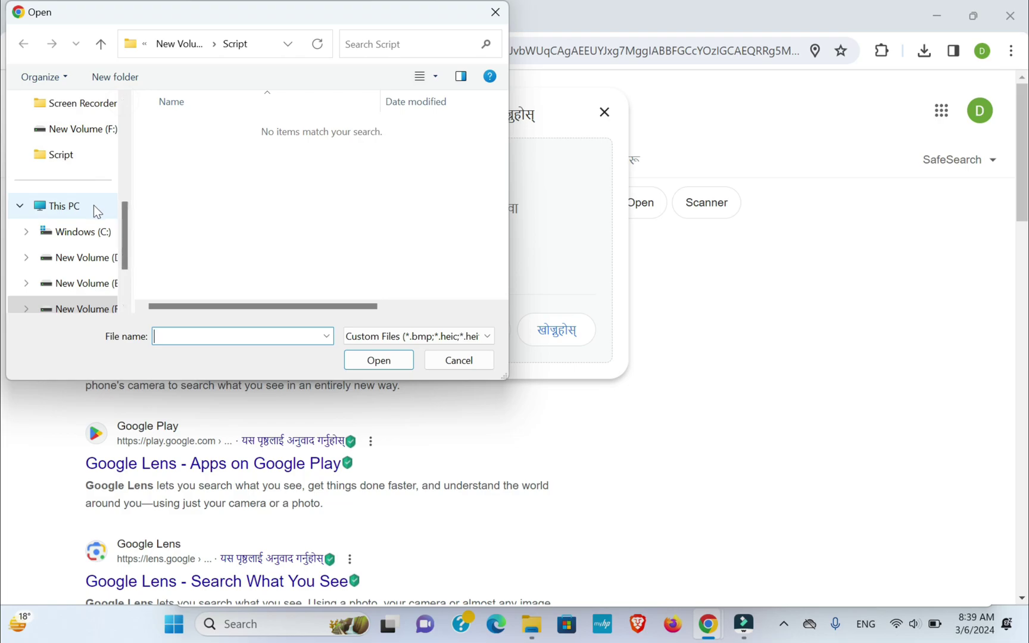
pyautogui.scroll(1, 128, 101)
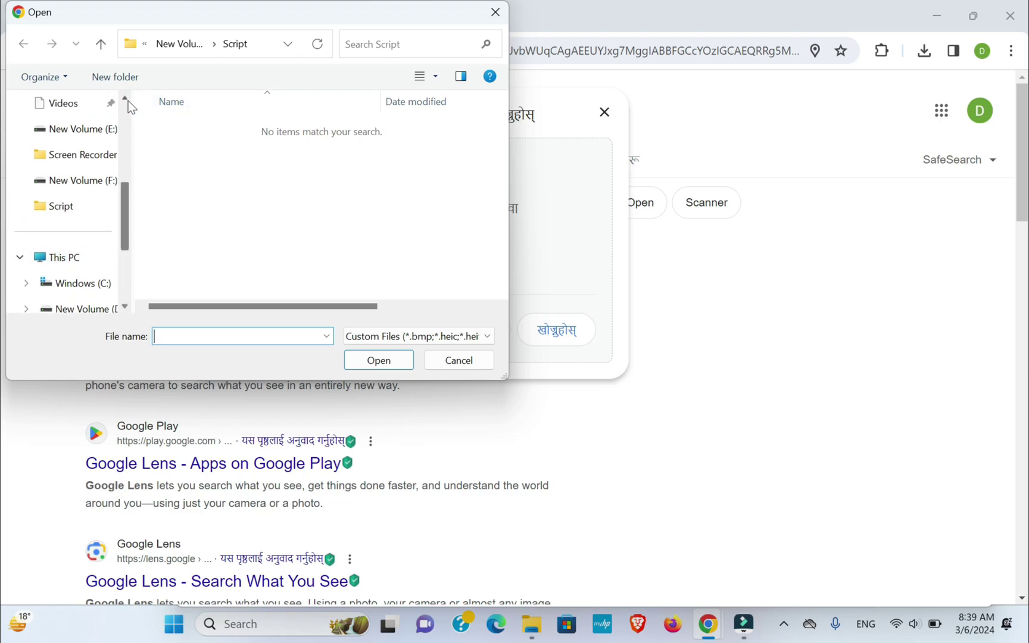
pyautogui.scroll(1, 128, 101)
pyautogui.scroll(3, 128, 100)
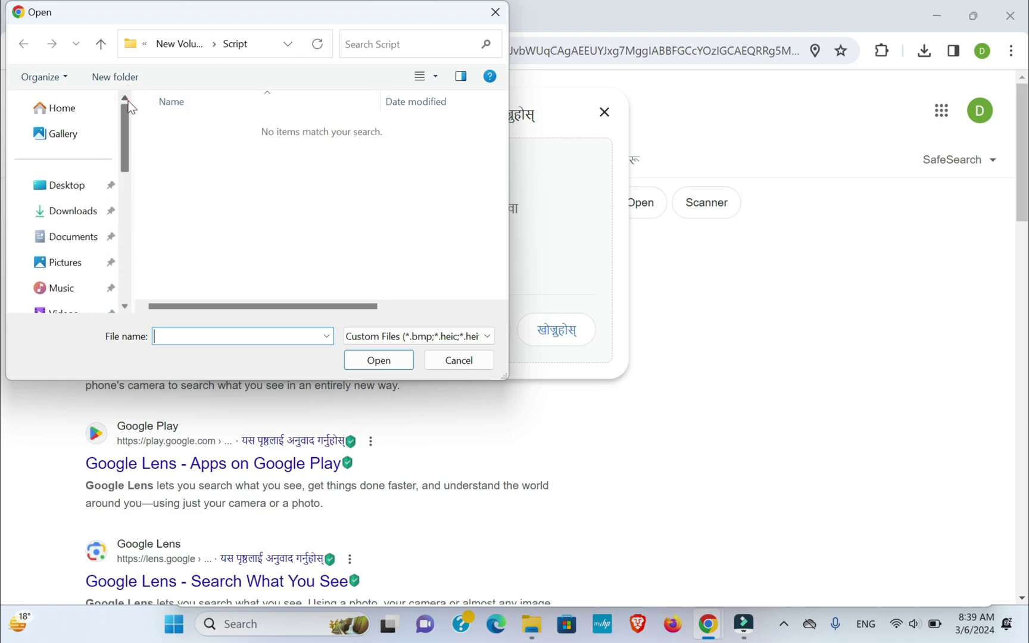
pyautogui.click(73, 211)
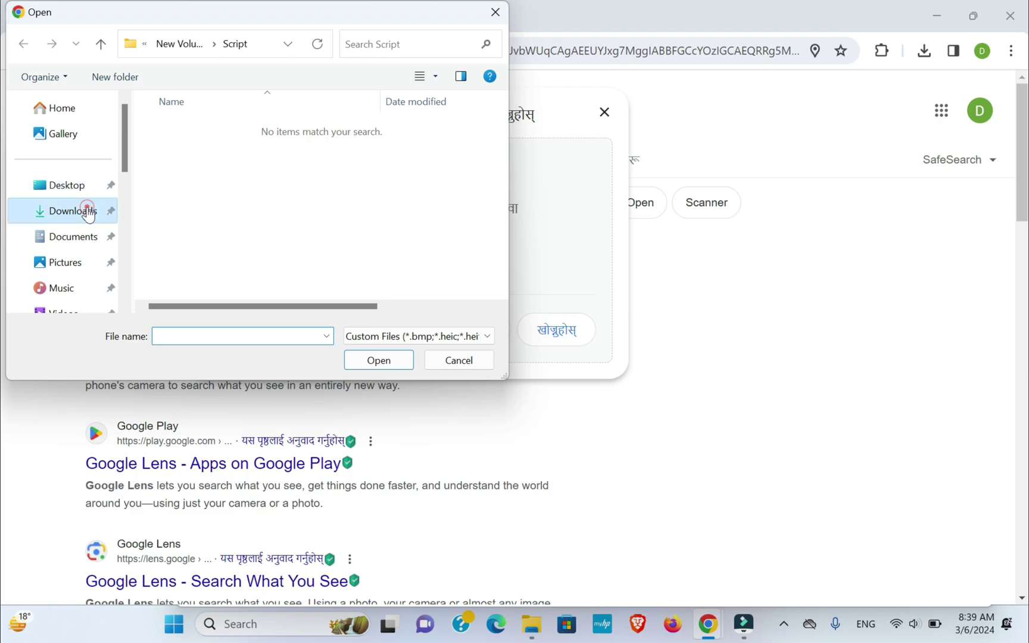
pyautogui.click(355, 156)
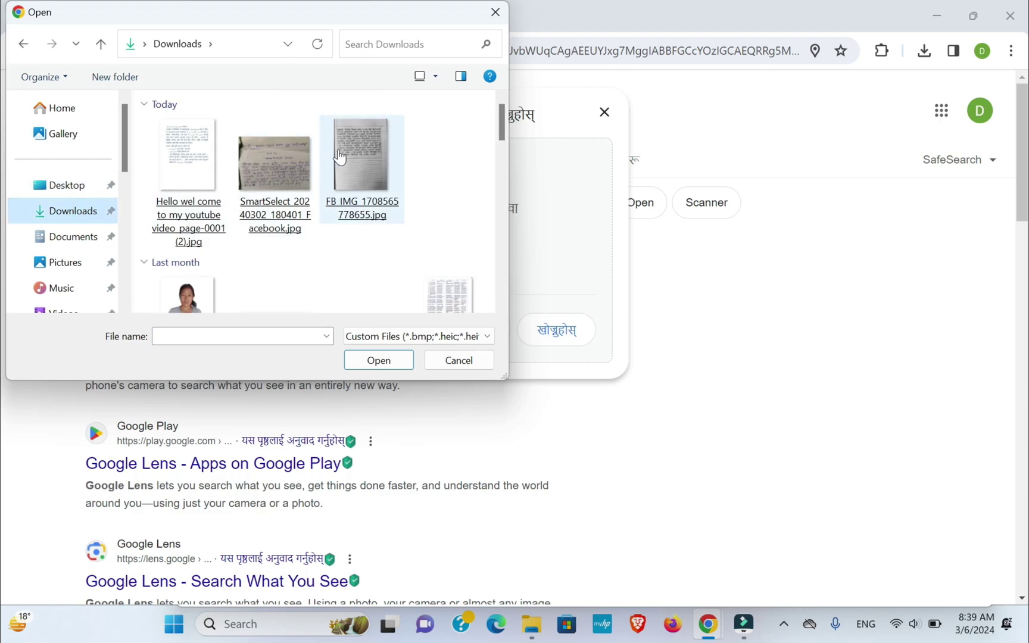
pyautogui.doubleClick(356, 156)
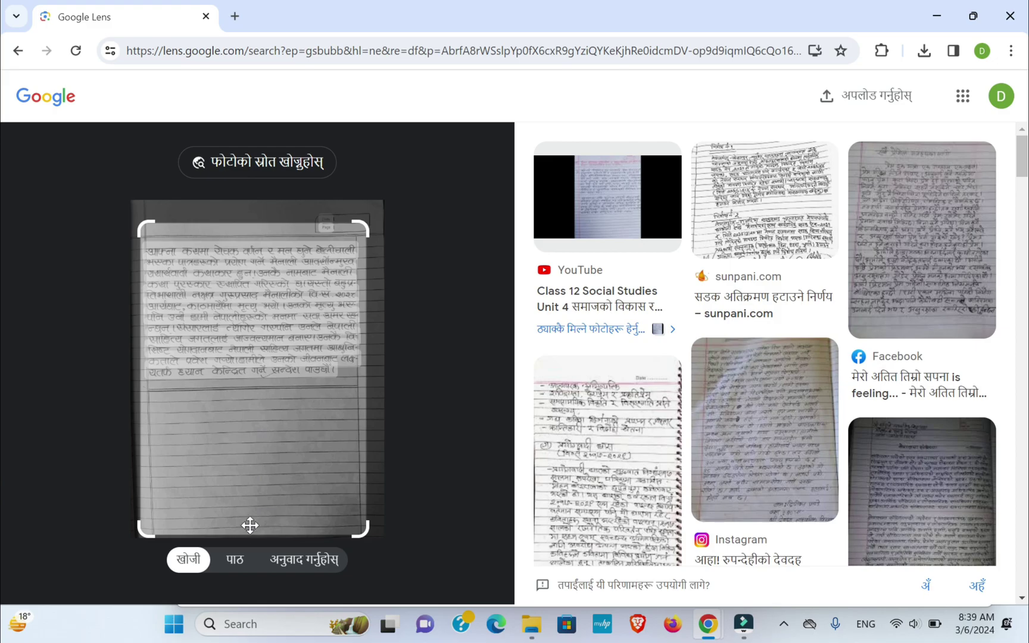
# Use Lens Text mode to select all the recognised Nepali text and copy it.
pyautogui.click(236, 562)
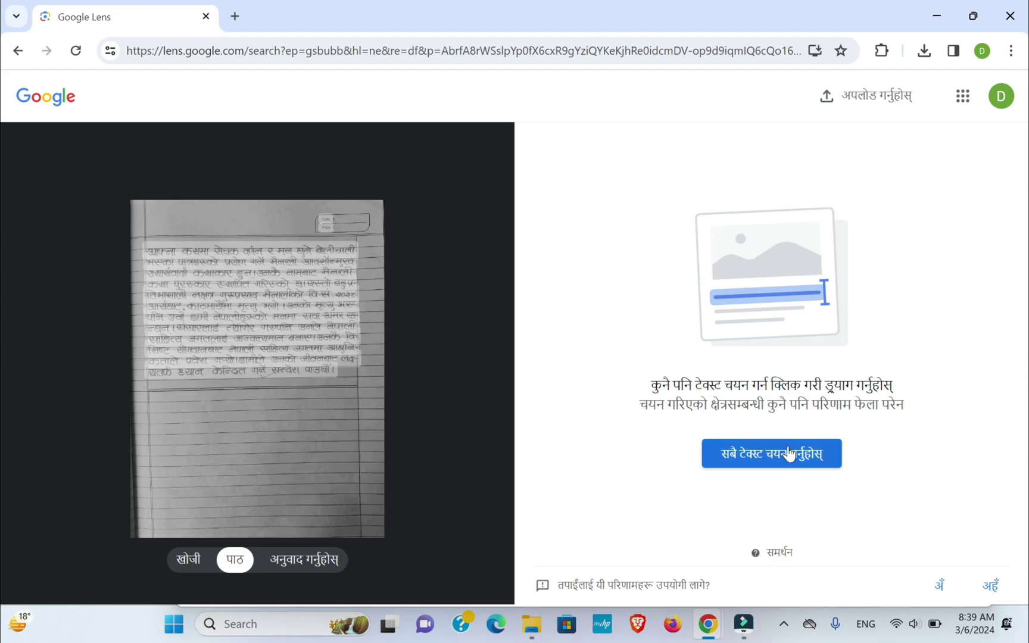
pyautogui.click(755, 455)
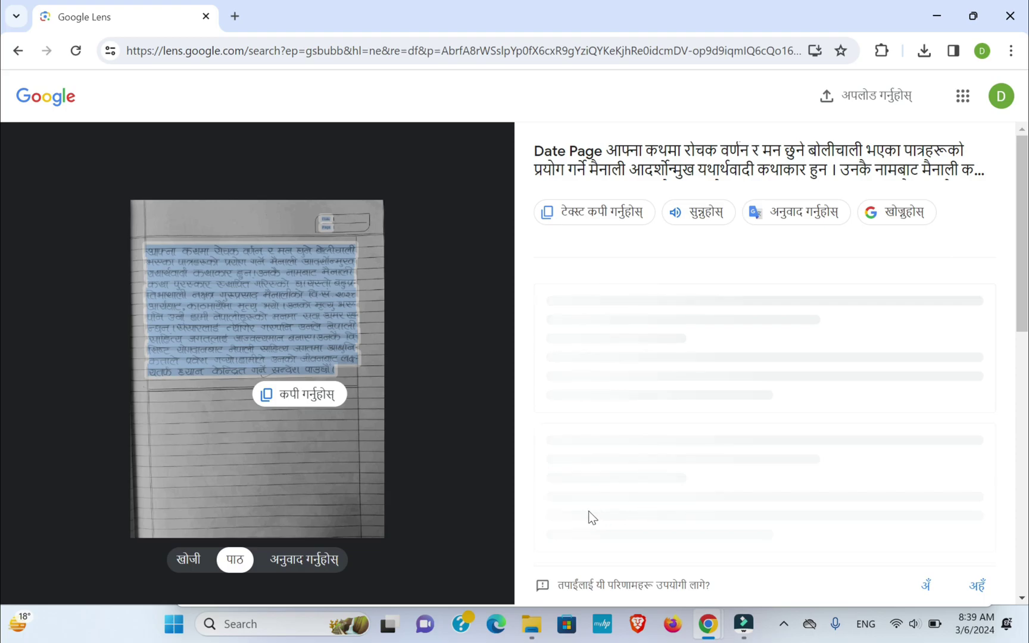
pyautogui.click(588, 215)
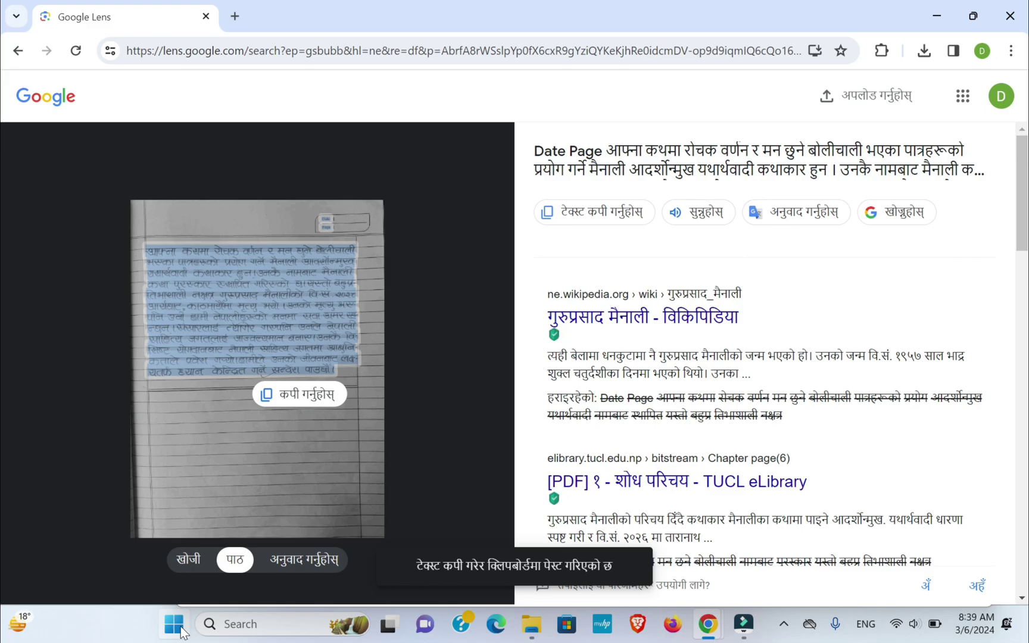
pyautogui.click(173, 624)
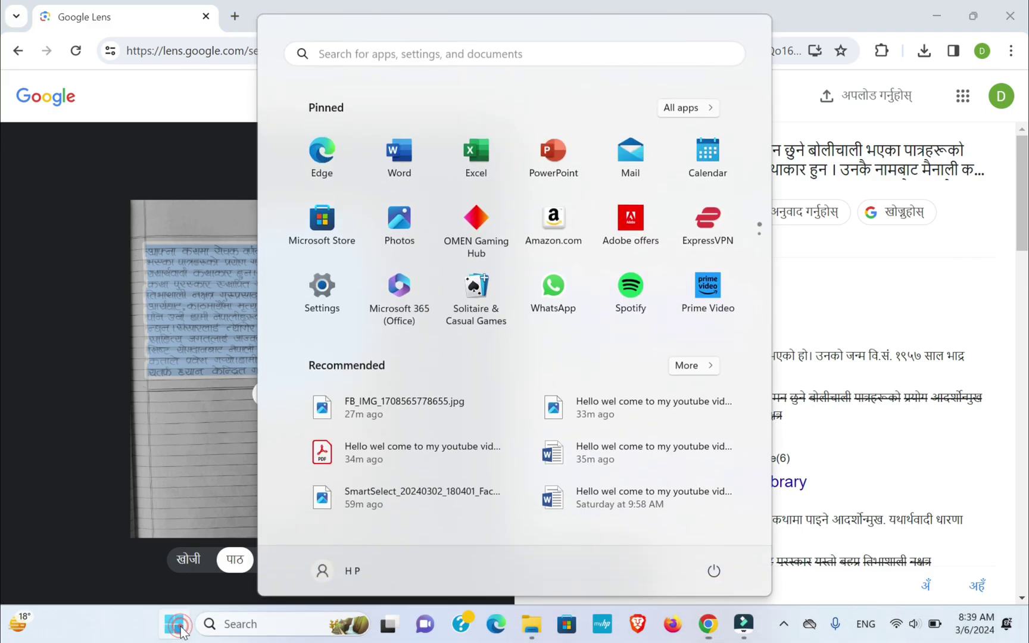
# Paste the copied Nepali text into a new blank Word document.
pyautogui.click(402, 152)
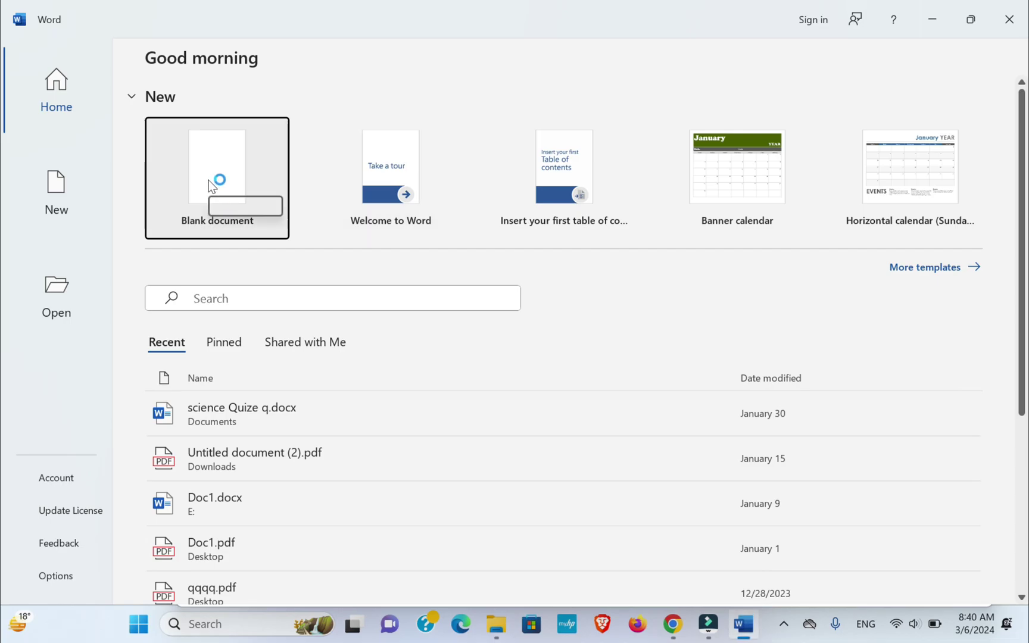
pyautogui.click(209, 184)
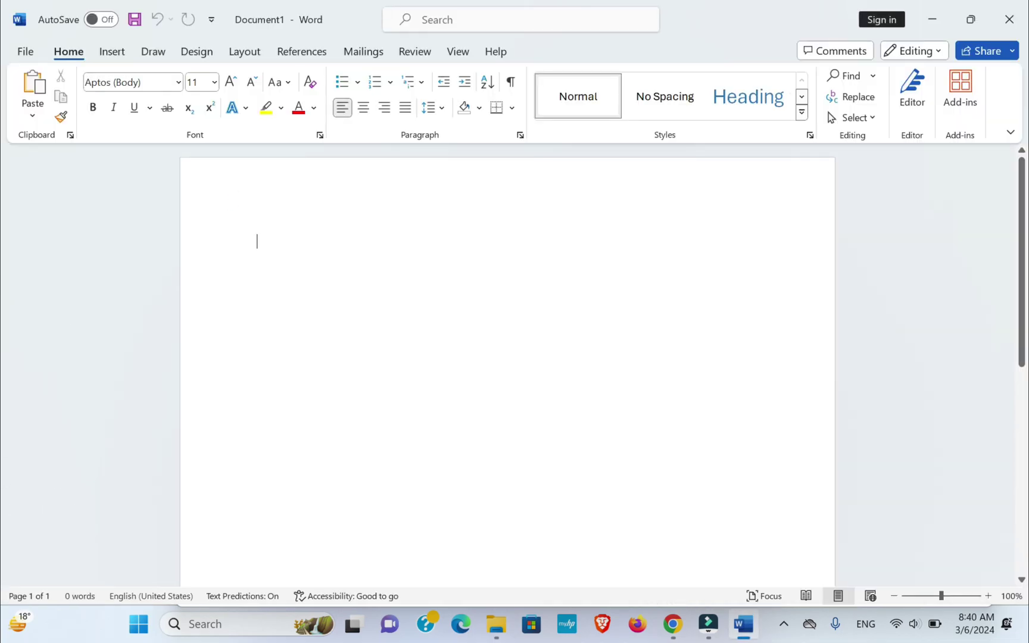
pyautogui.hotkey('ctrl', 'v')
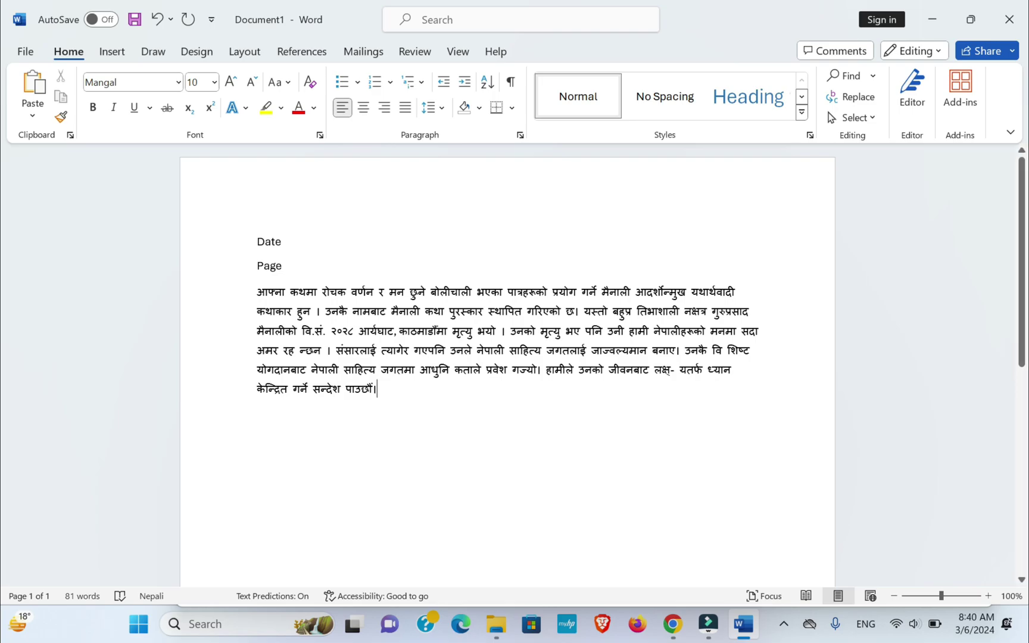
# Set the pasted Nepali paragraph to 18 pt.
pyautogui.tripleClick(625, 369)
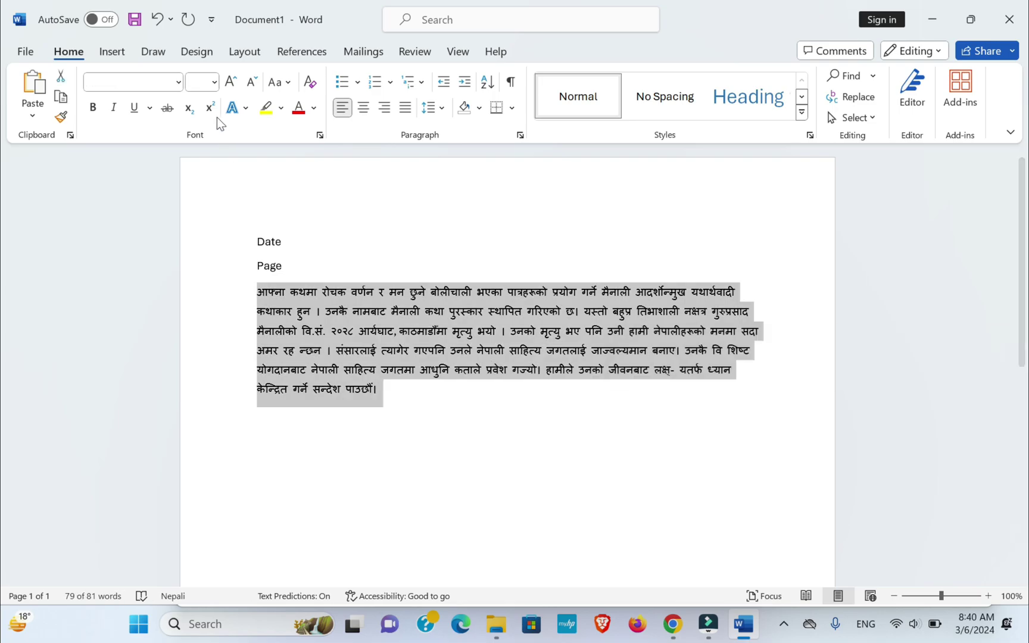
pyautogui.click(215, 87)
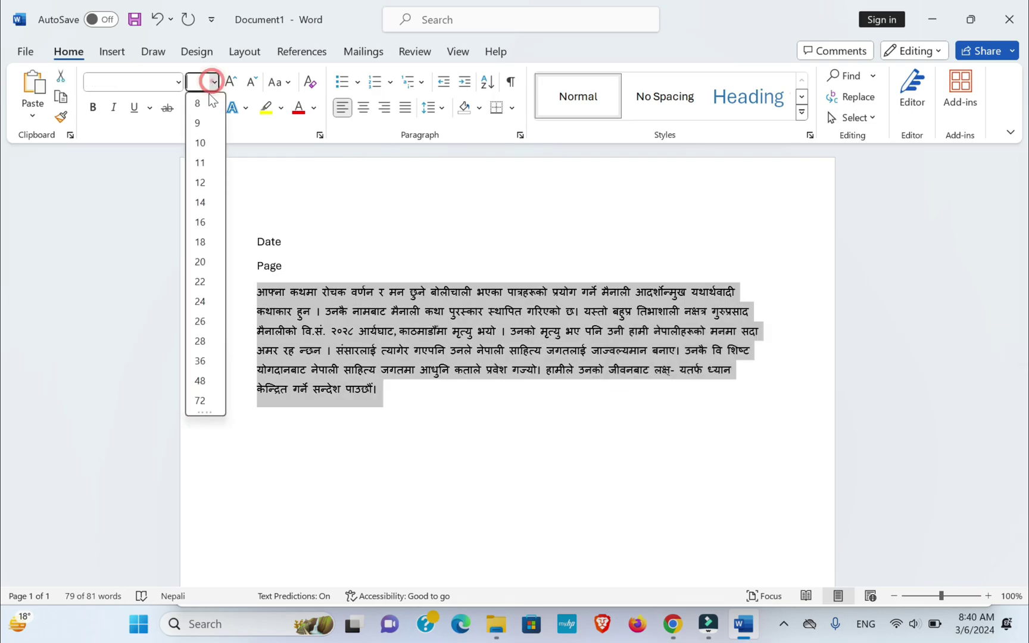
pyautogui.click(200, 242)
# Delete the Date and Page lines, then close Word and answer the save prompt.
pyautogui.click(297, 253)
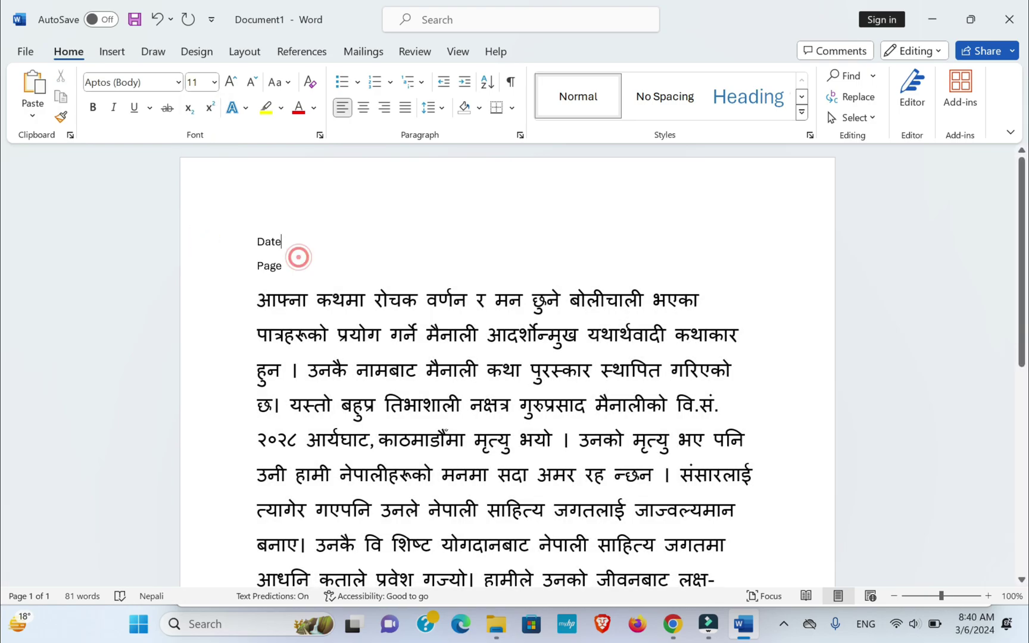
pyautogui.press('BackSpace')
pyautogui.press('BackSpace')
pyautogui.press('BackSpace')
pyautogui.press('BackSpace')
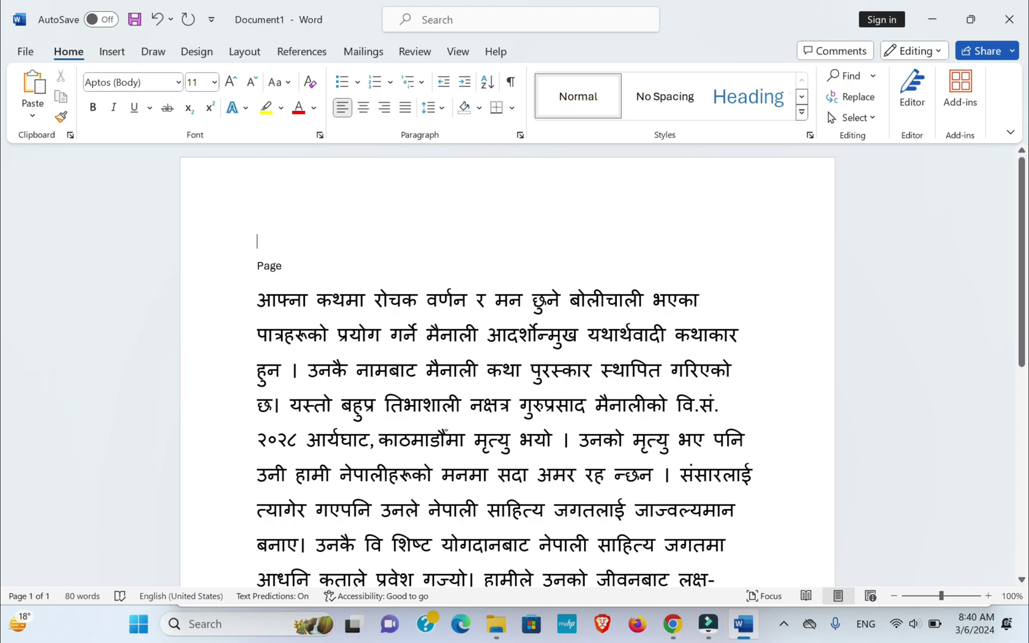
pyautogui.press('BackSpace')
pyautogui.press('BackSpace')
pyautogui.press('BackSpace')
pyautogui.press('BackSpace')
pyautogui.press('BackSpace')
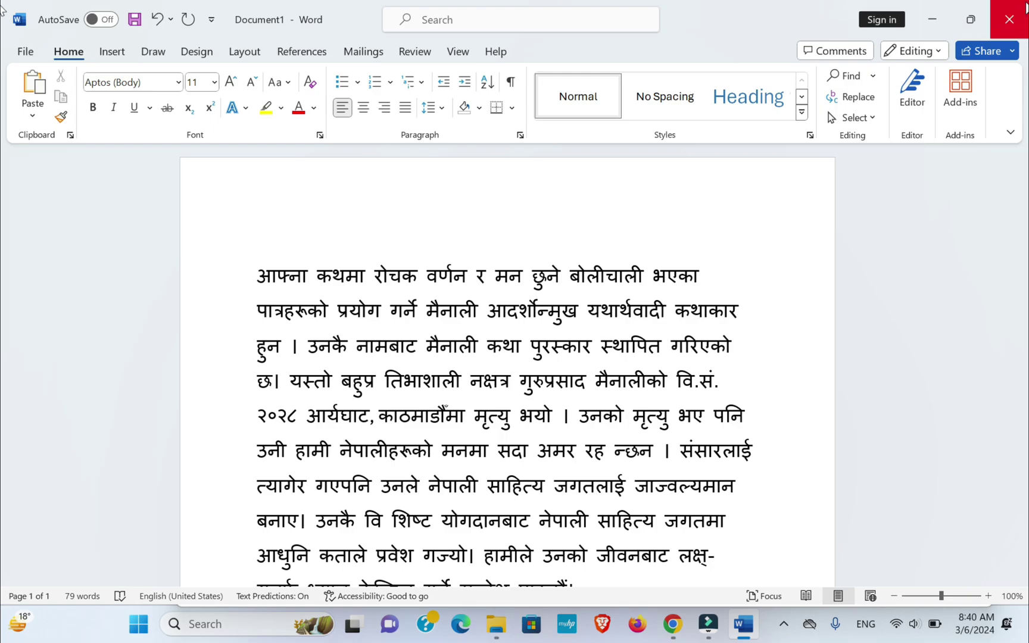
pyautogui.click(1009, 24)
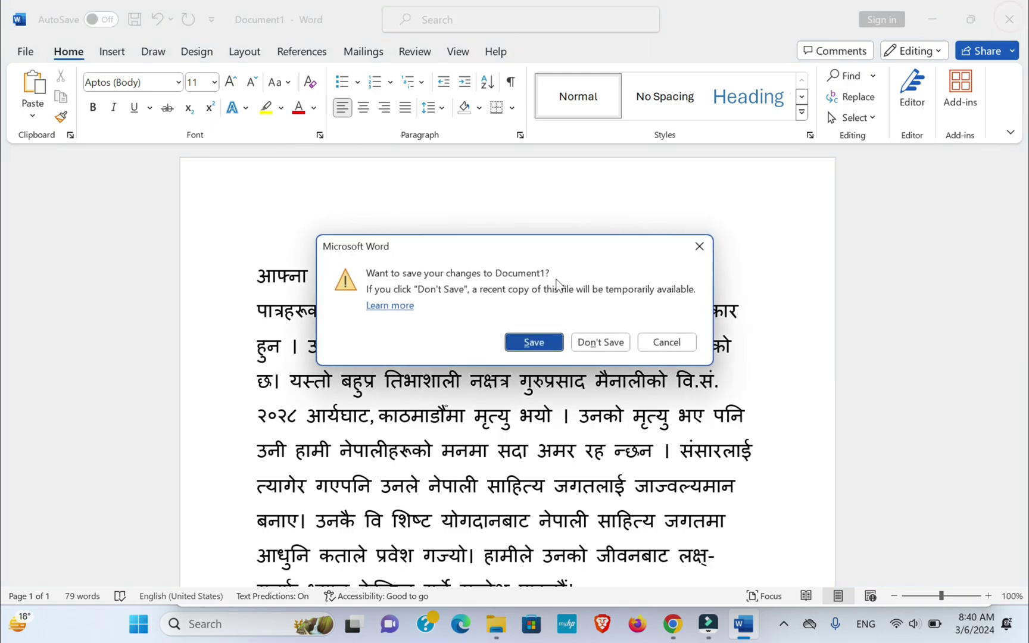
pyautogui.click(593, 340)
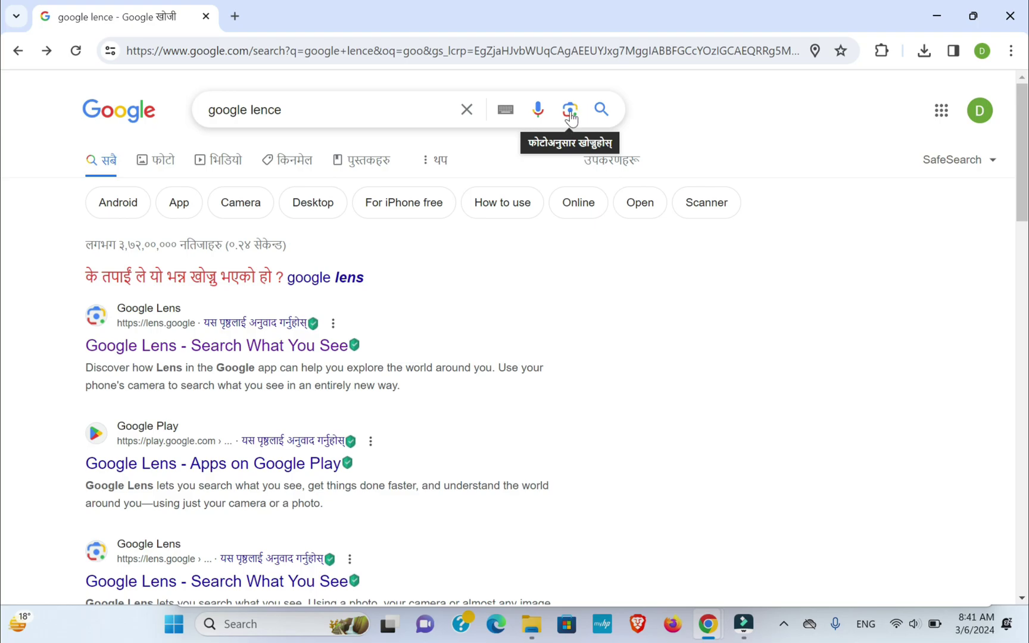
# Upload the handwritten-notes photo from Downloads to Google Lens.
pyautogui.click(570, 114)
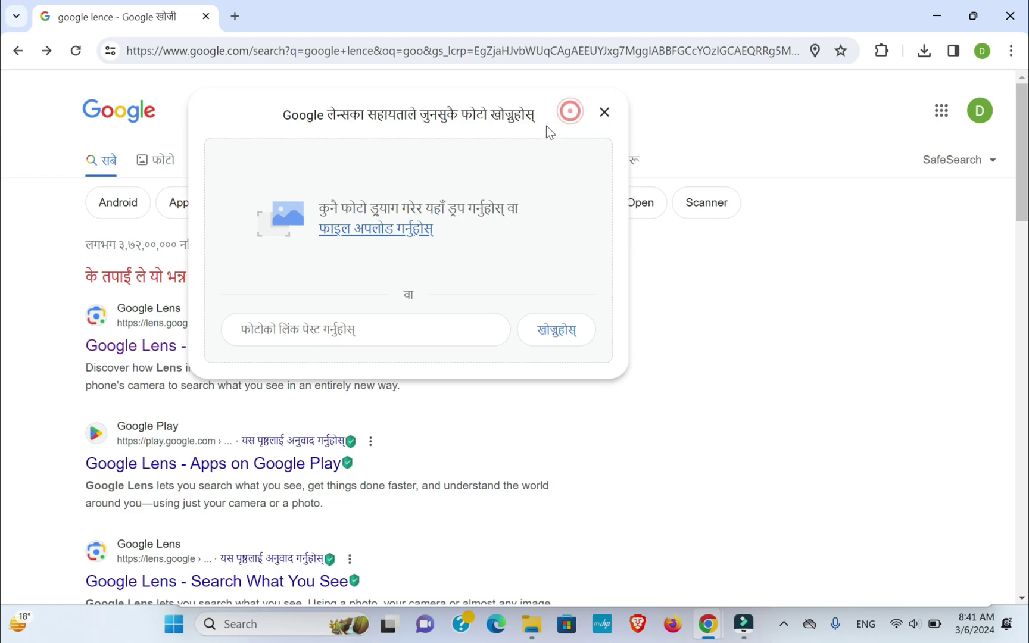
pyautogui.click(368, 232)
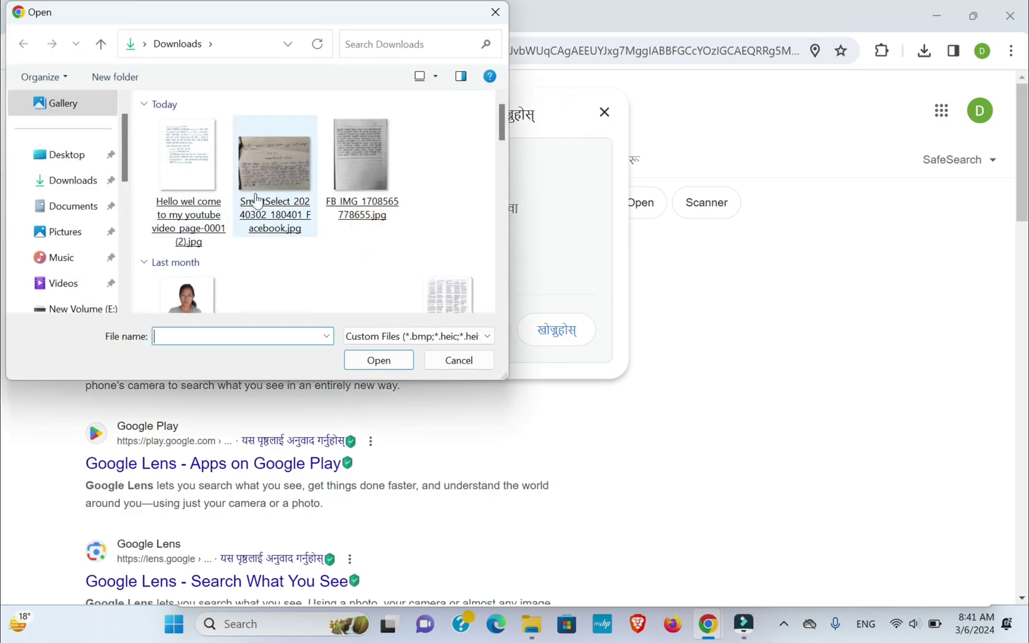
pyautogui.doubleClick(273, 164)
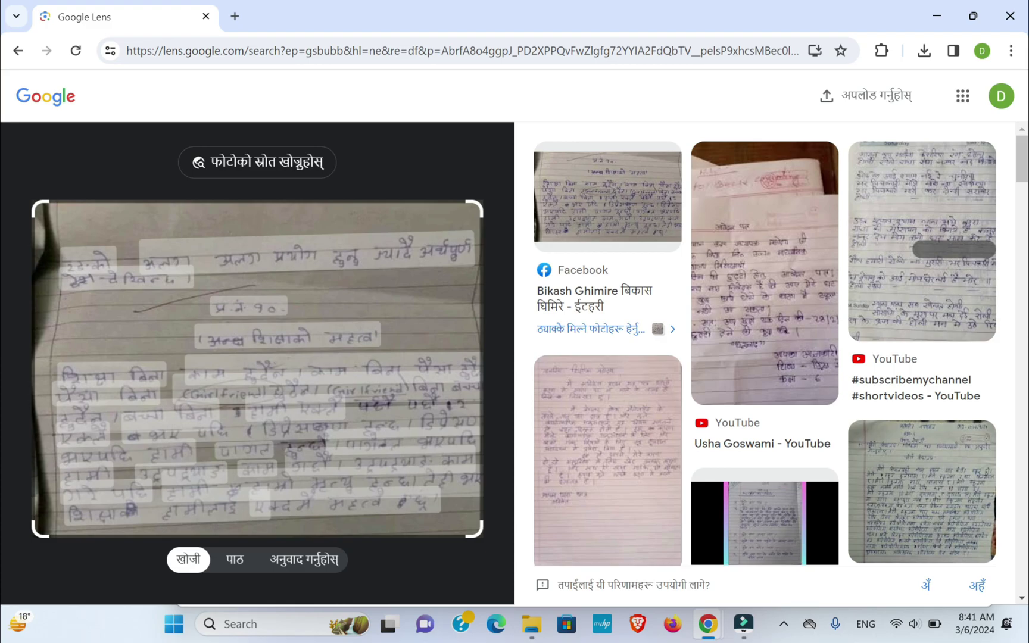
# Select all the text Lens recognised in the photo and copy it to the clipboard.
pyautogui.click(235, 563)
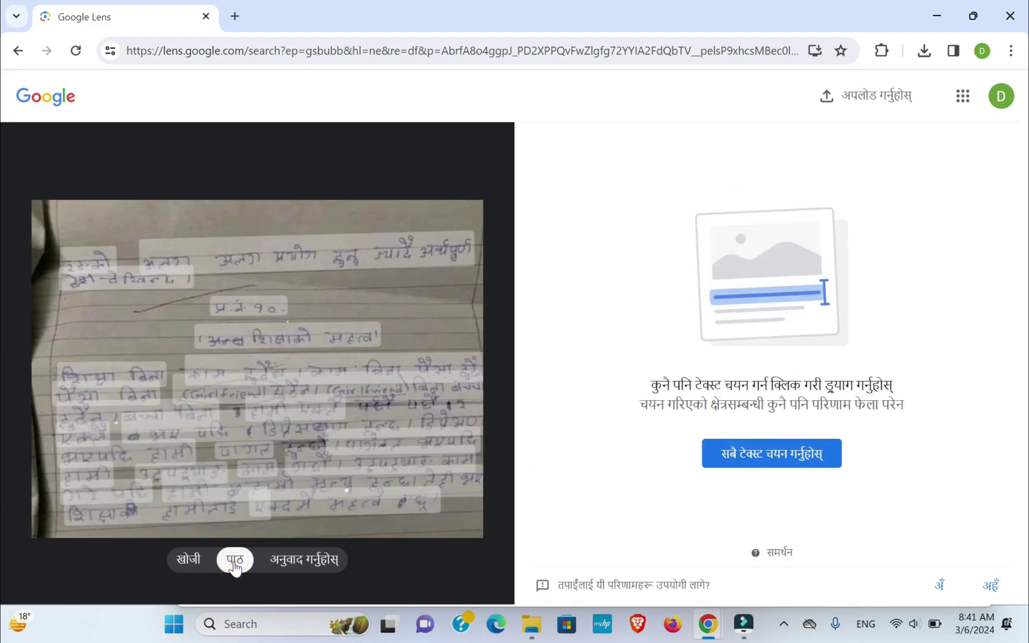
pyautogui.click(768, 458)
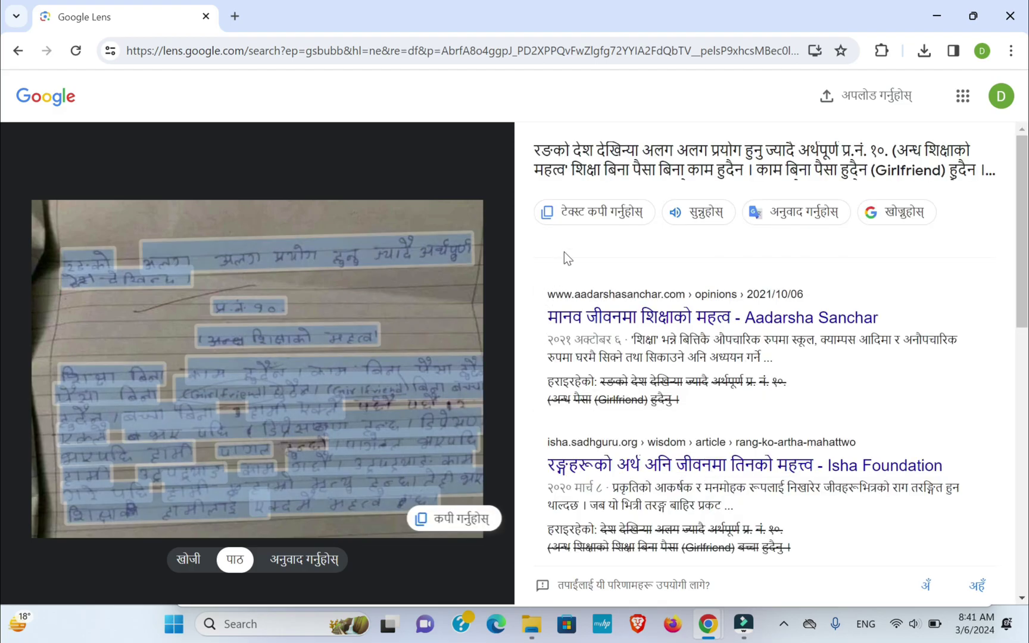
pyautogui.click(584, 213)
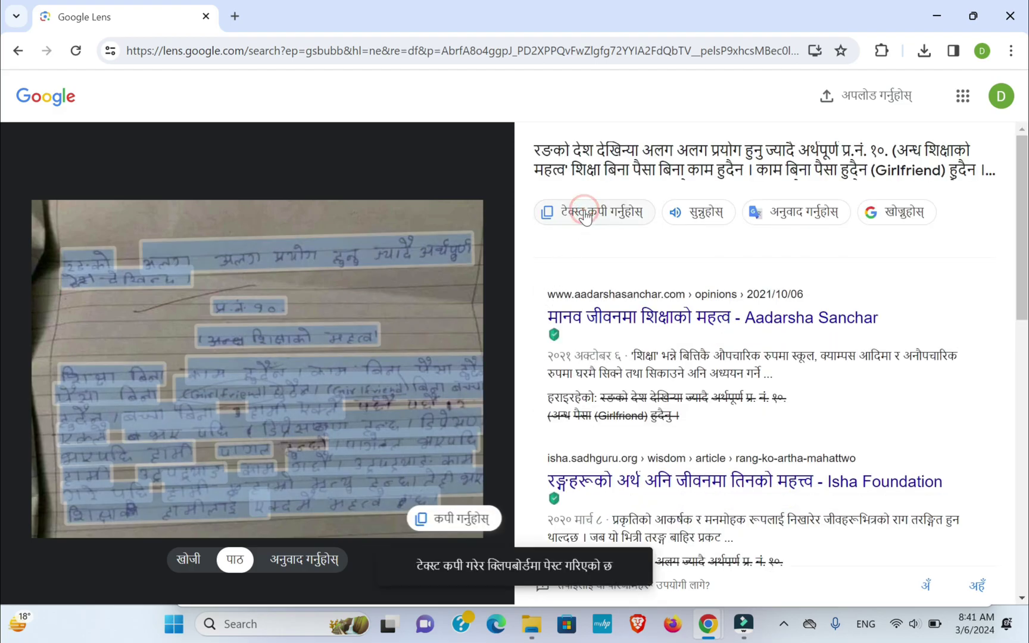
pyautogui.click(170, 631)
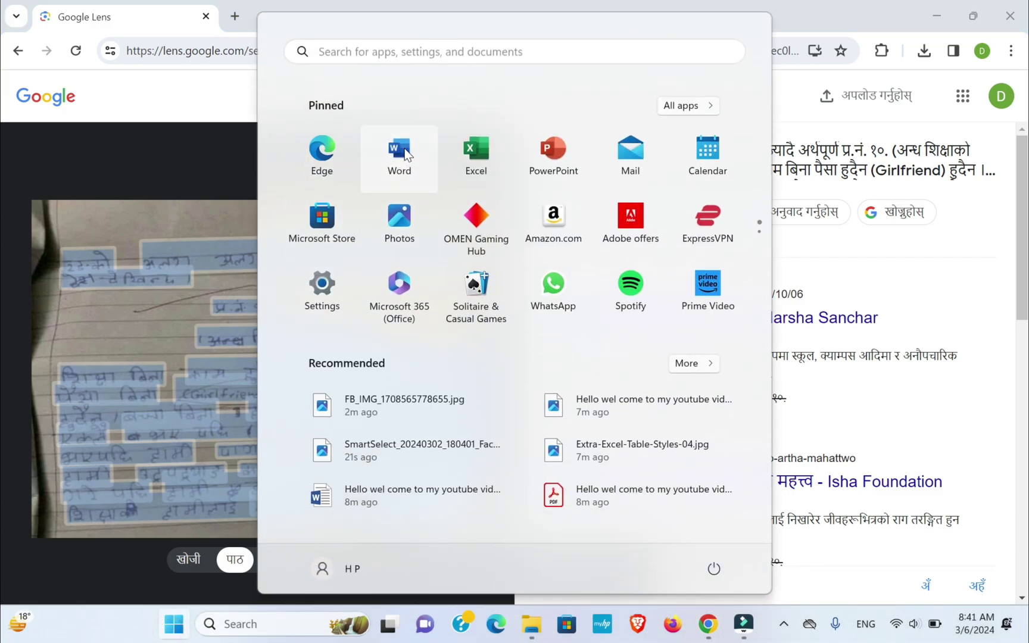
# Paste the Nepali education text into a new blank Word document.
pyautogui.click(399, 153)
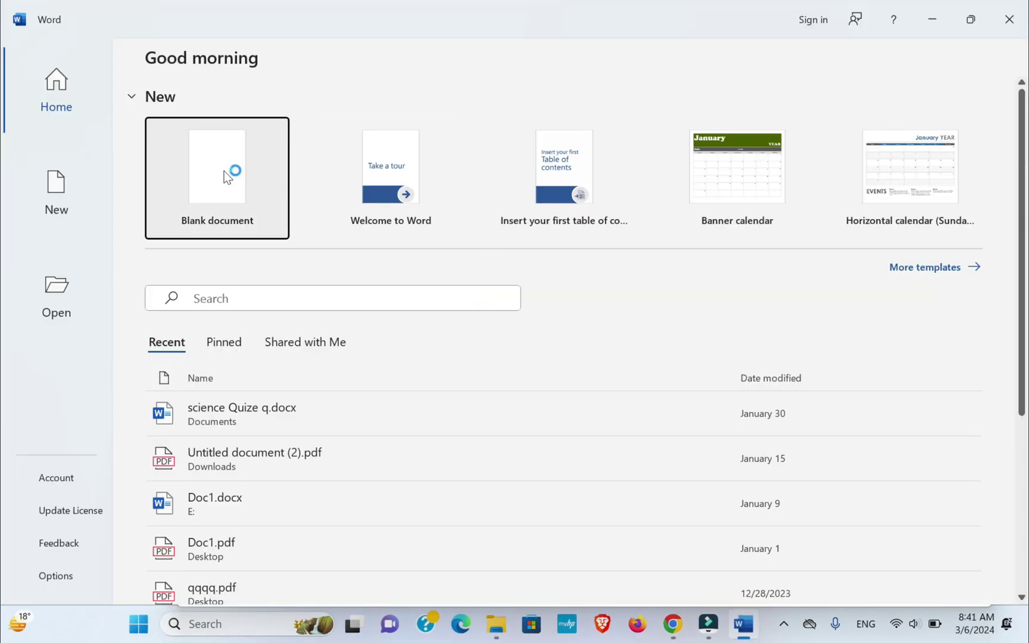
pyautogui.click(216, 173)
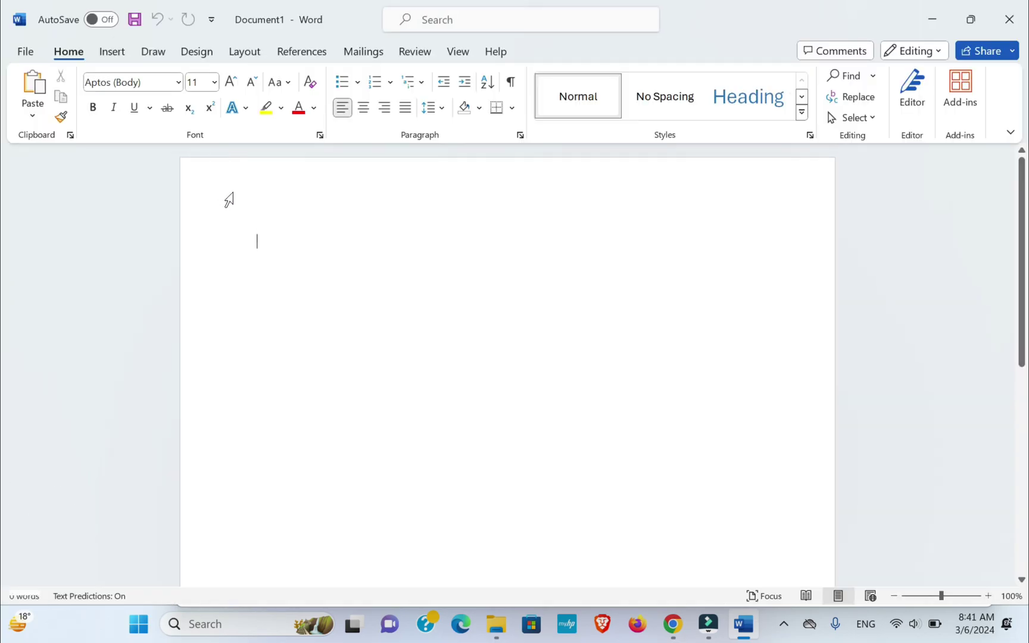
pyautogui.hotkey('ctrl', 'v')
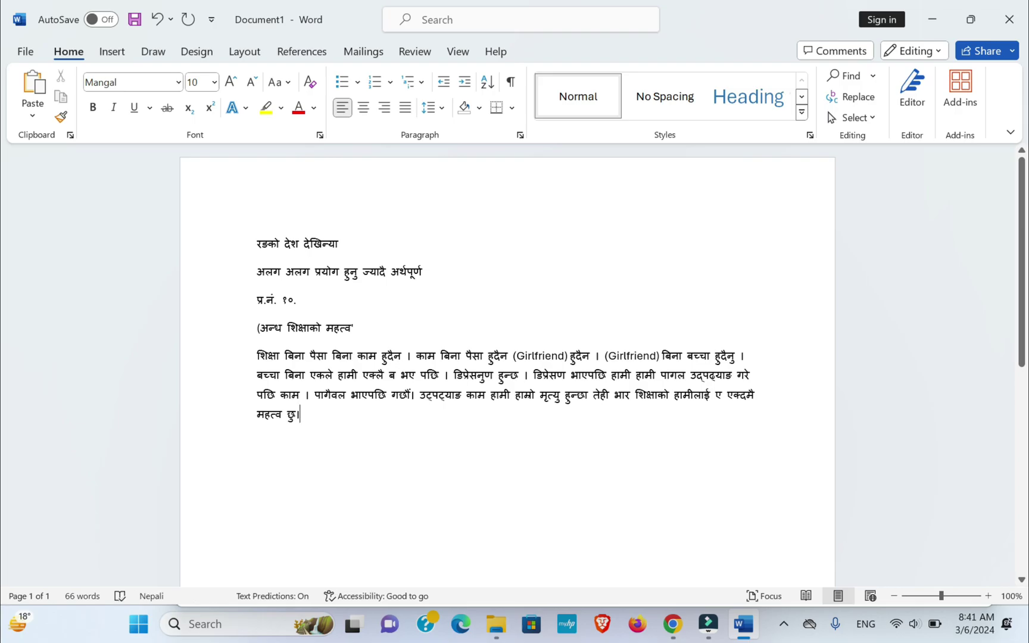
# Select the heading 'अन्ध शिक्षाको महत्व' through its paragraph and set it to 16 pt.
pyautogui.moveTo(254, 328); pyautogui.dragTo(303, 416)
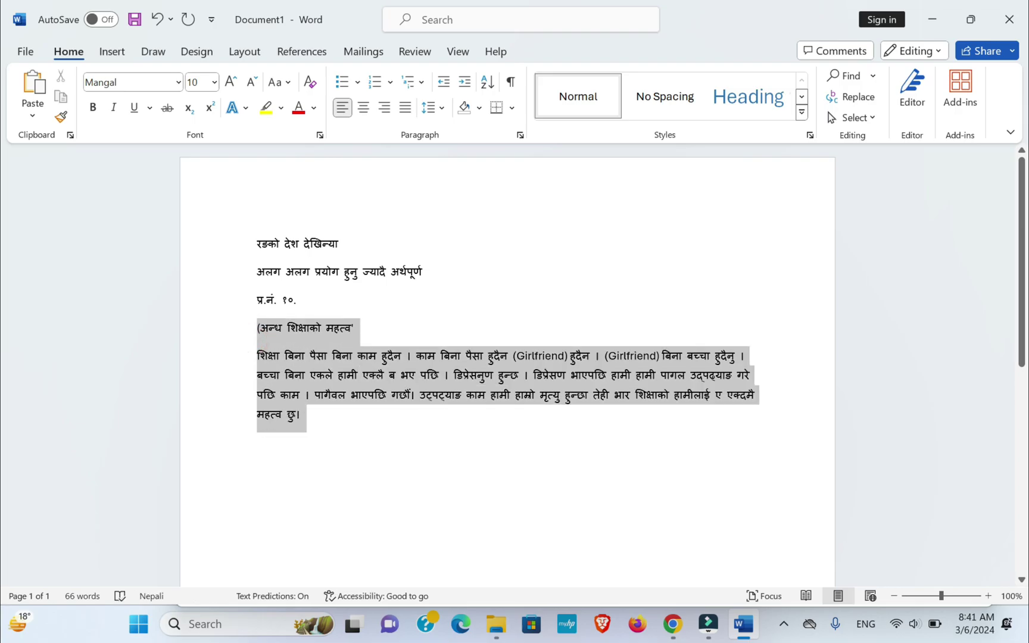
pyautogui.click(215, 86)
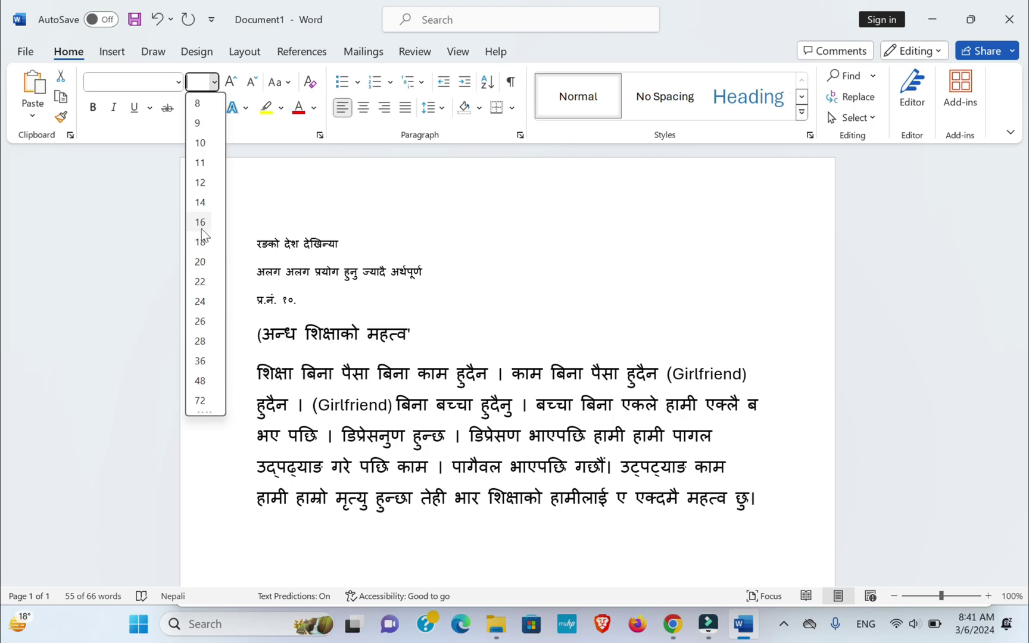
pyautogui.click(200, 222)
pyautogui.click(506, 324)
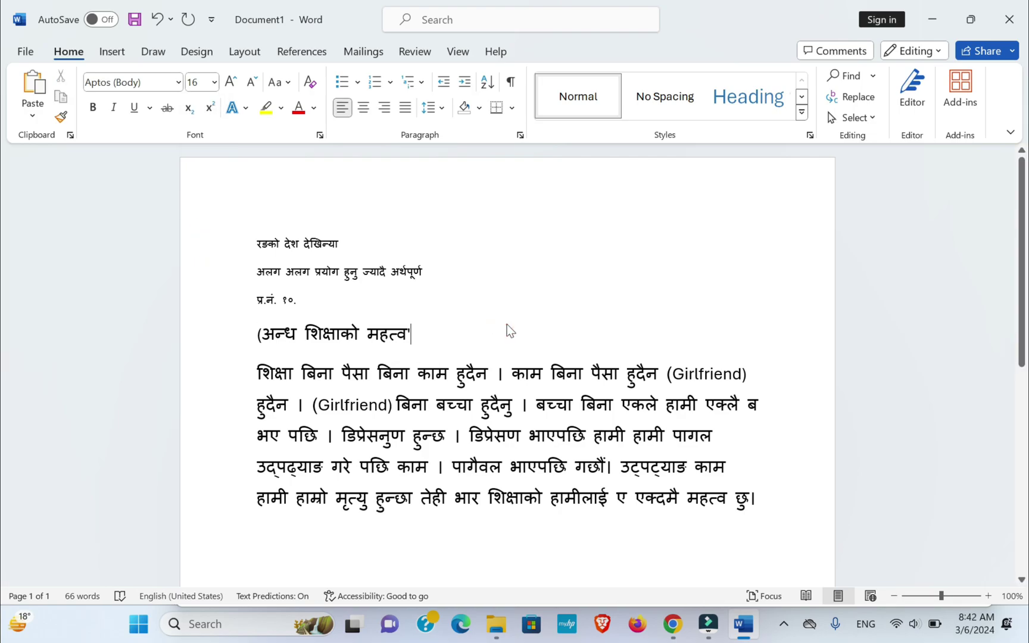